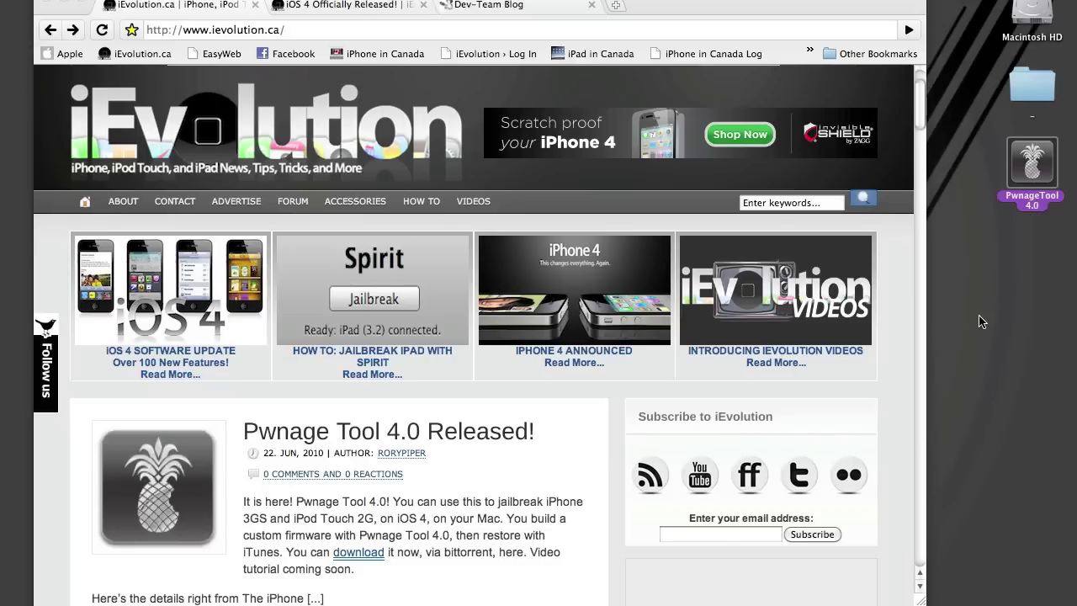
# - Examine the PwnageTool 4.0 post on the Dev-Team Blog for supported devices, the official torrent and the mirror download links
pyautogui.click(473, 7)
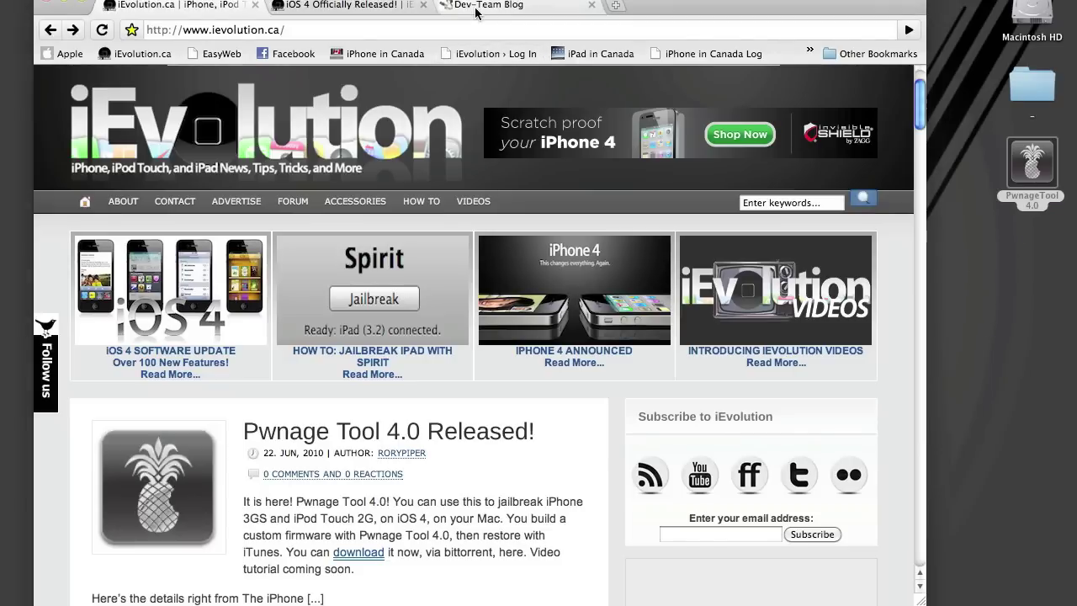
pyautogui.click(507, 10)
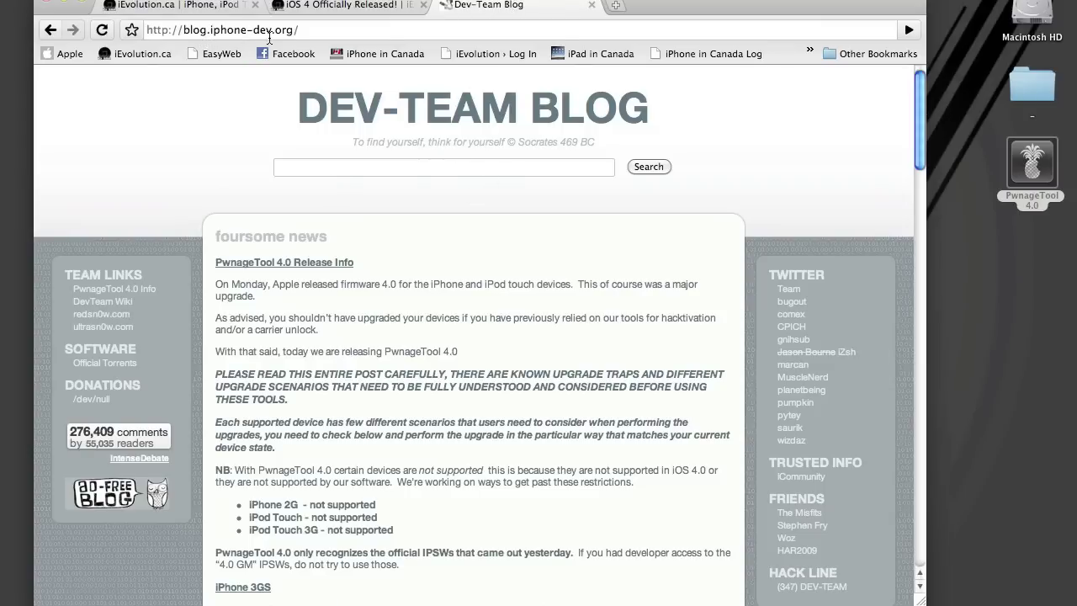
pyautogui.scroll(-5, 468, 196)
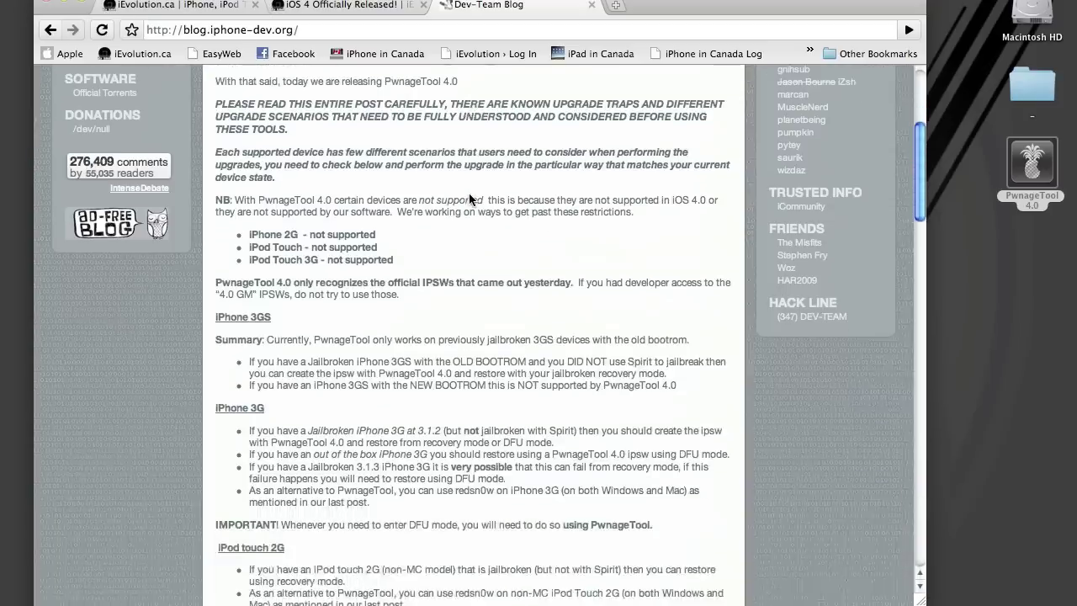
pyautogui.scroll(-15, 469, 196)
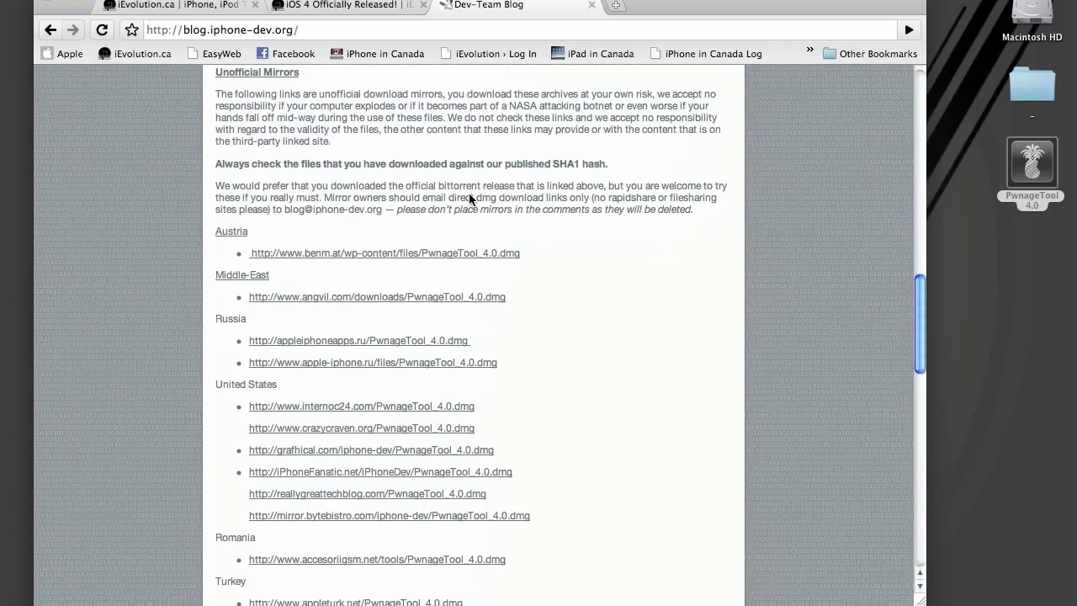
pyautogui.scroll(3, 469, 198)
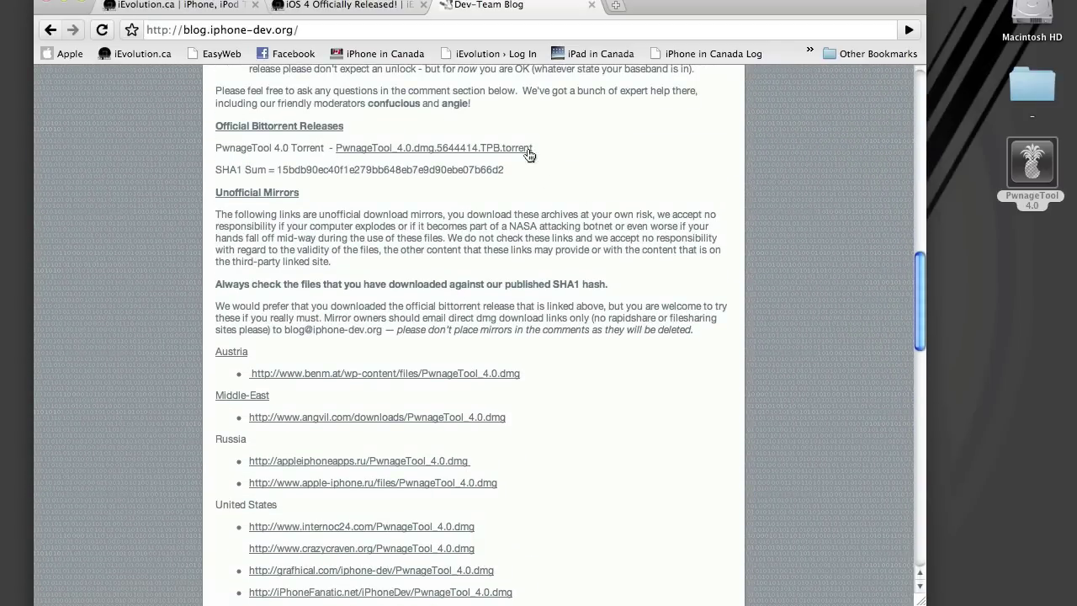
pyautogui.scroll(-4, 547, 329)
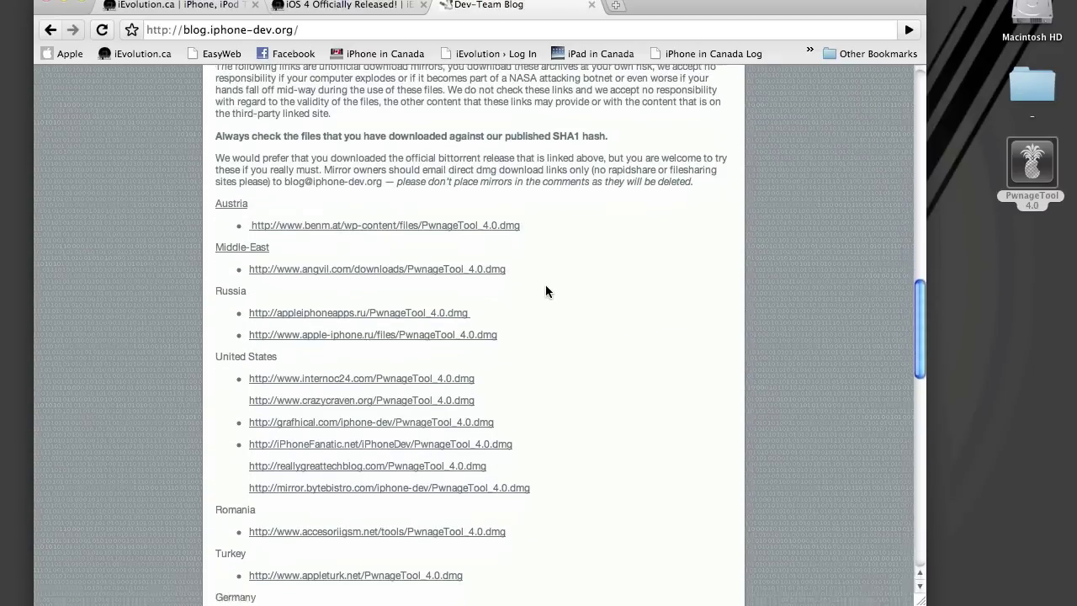
pyautogui.scroll(-5, 546, 291)
pyautogui.scroll(16, 545, 291)
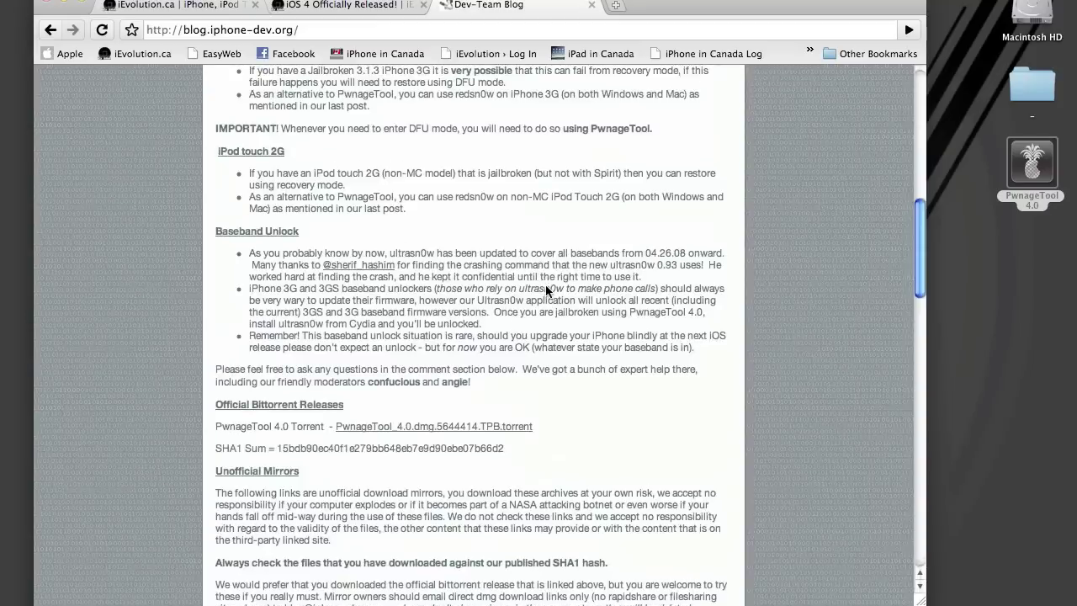
pyautogui.scroll(19, 545, 291)
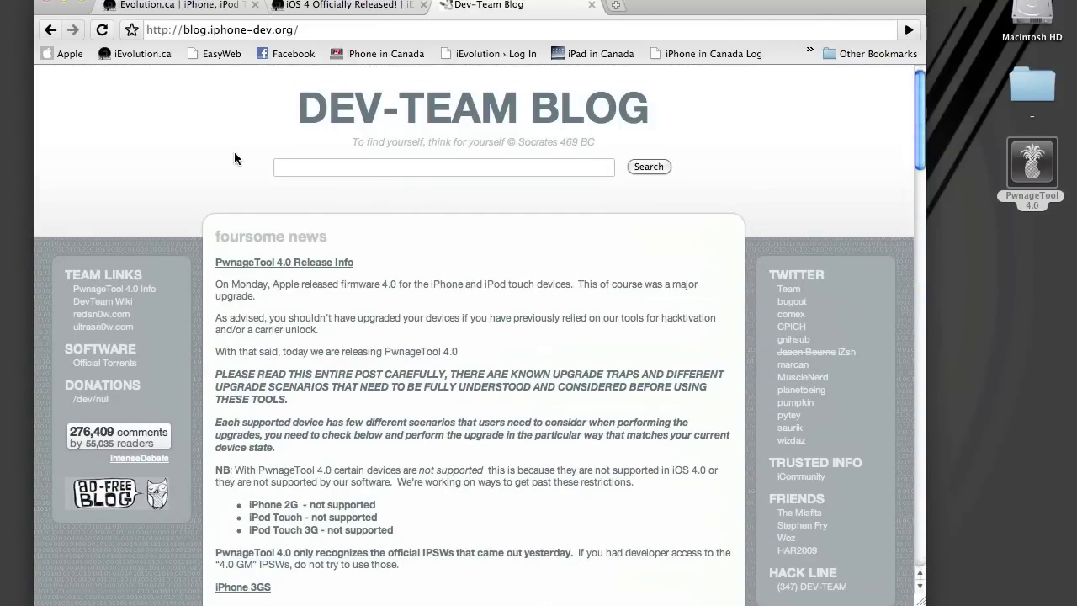
# - Examine the iOS 4 Officially Released article on iEvolution for the update details and the IPSW download links per device
pyautogui.click(345, 6)
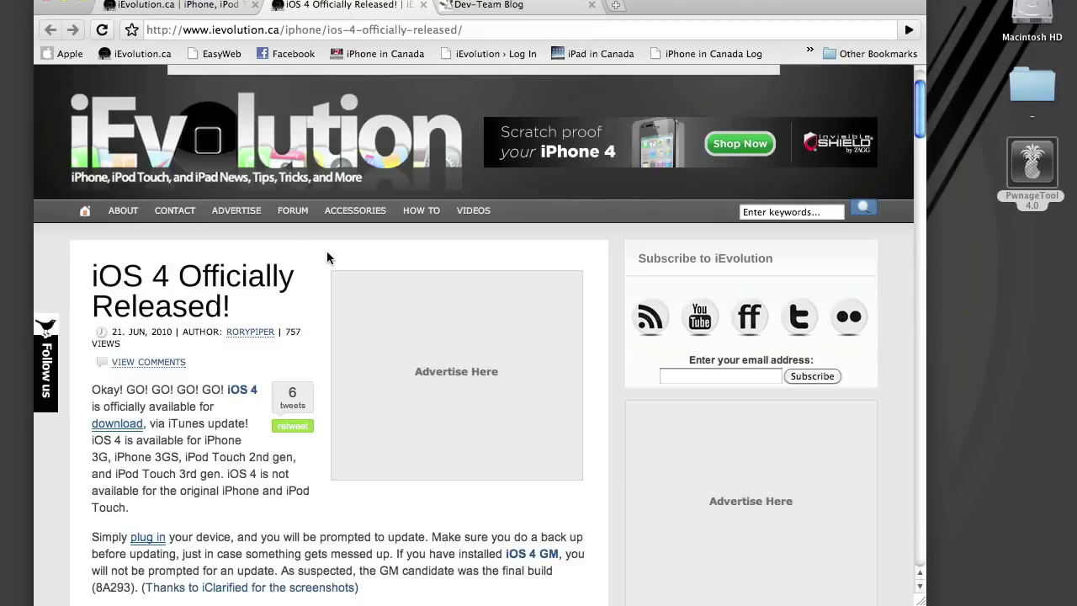
pyautogui.scroll(-10, 327, 251)
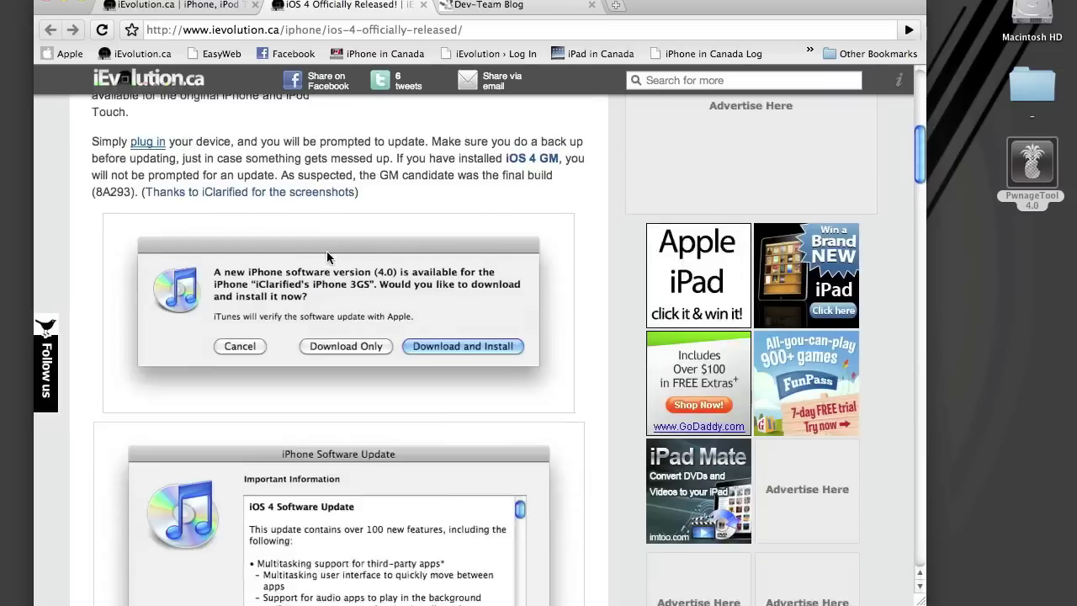
pyautogui.scroll(-5, 328, 255)
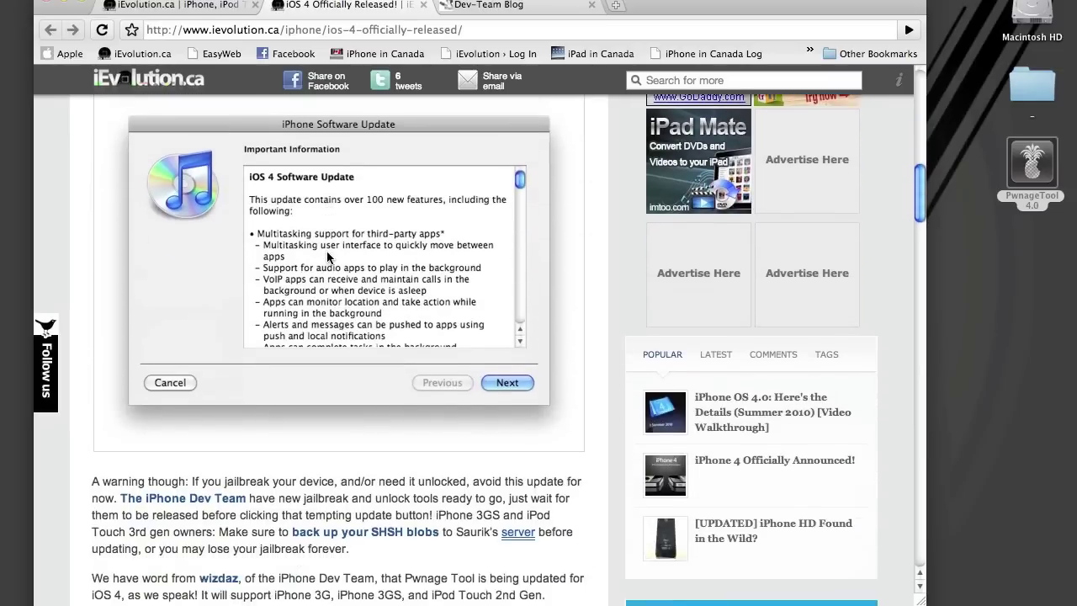
pyautogui.scroll(15, 328, 255)
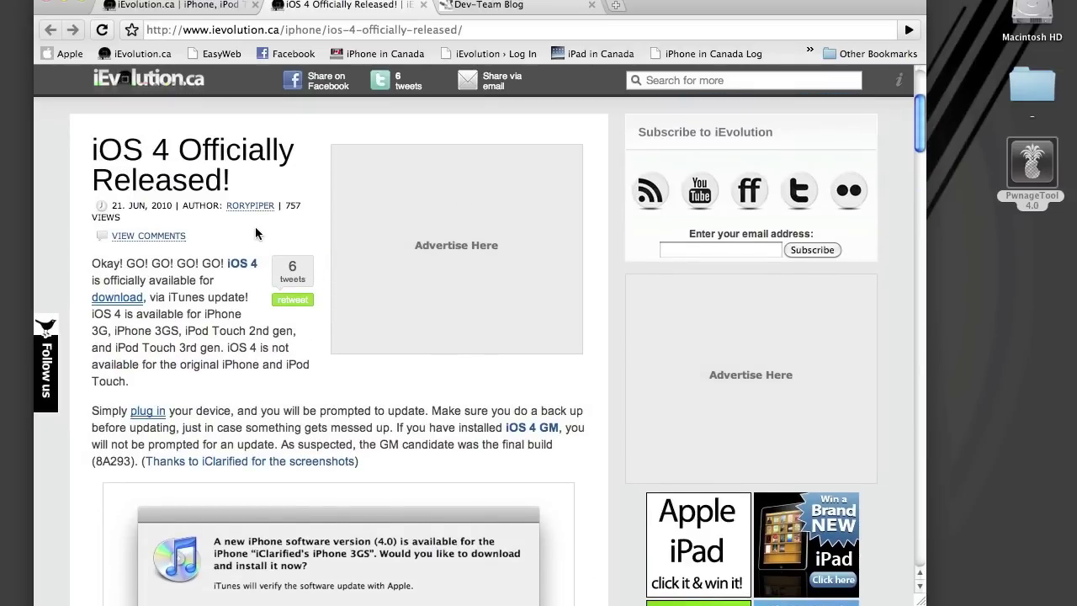
pyautogui.scroll(-4, 268, 255)
pyautogui.scroll(-20, 266, 254)
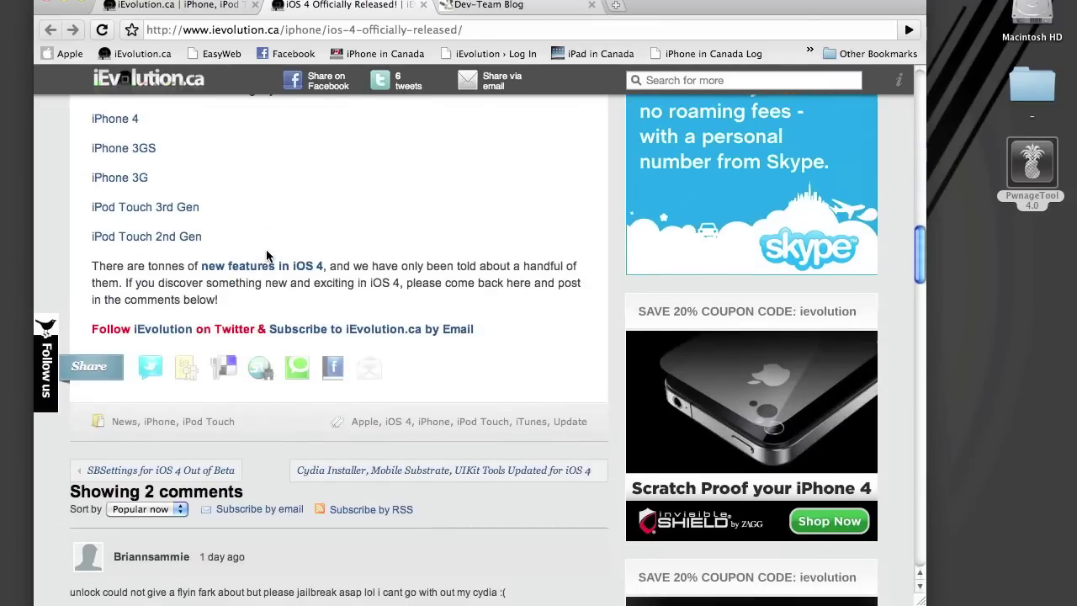
pyautogui.scroll(3, 265, 255)
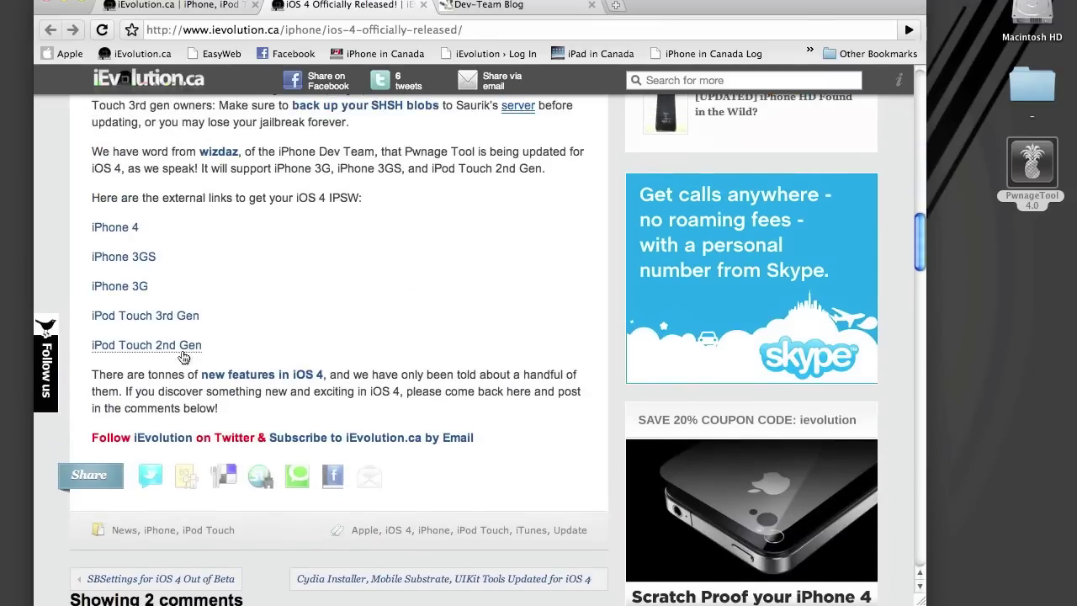
pyautogui.click(137, 232)
pyautogui.scroll(20, 420, 349)
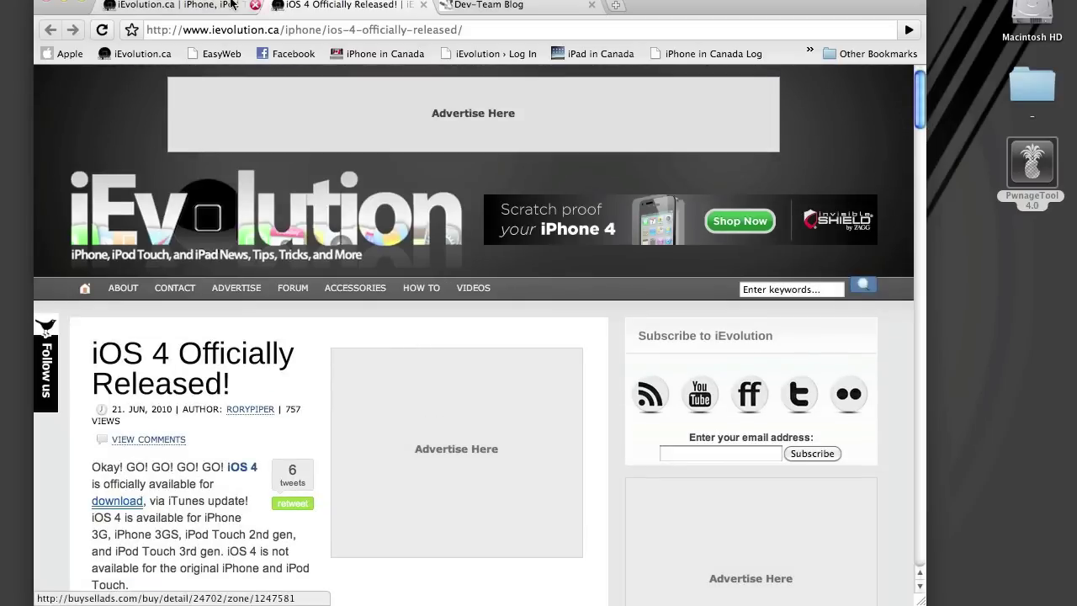
# - Switch from the browser to PwnageTool, accept its copyright notice and enable Expert mode
pyautogui.click(63, 4)
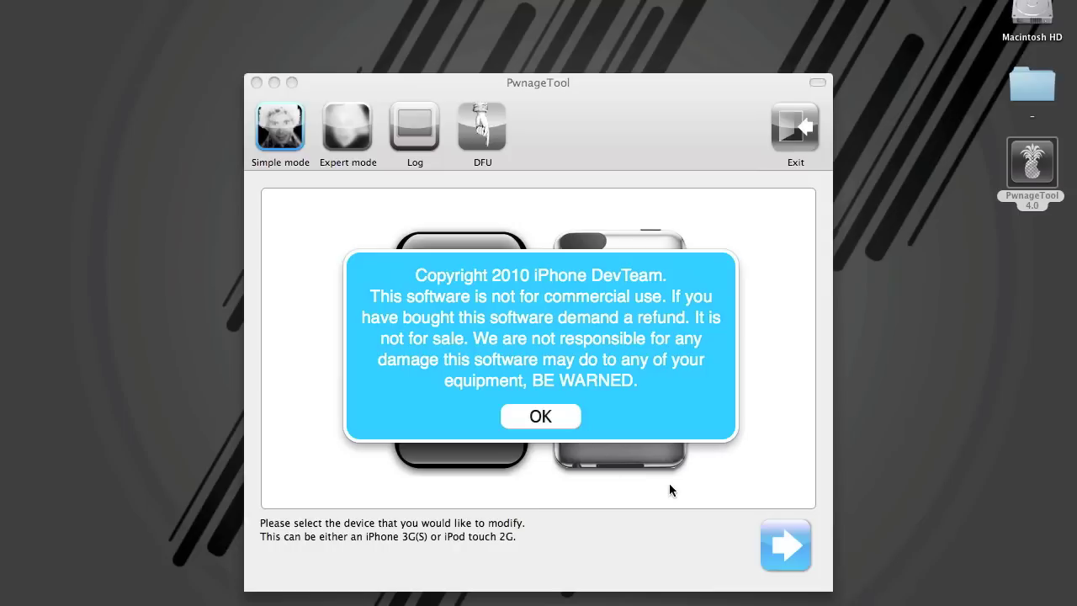
pyautogui.click(556, 421)
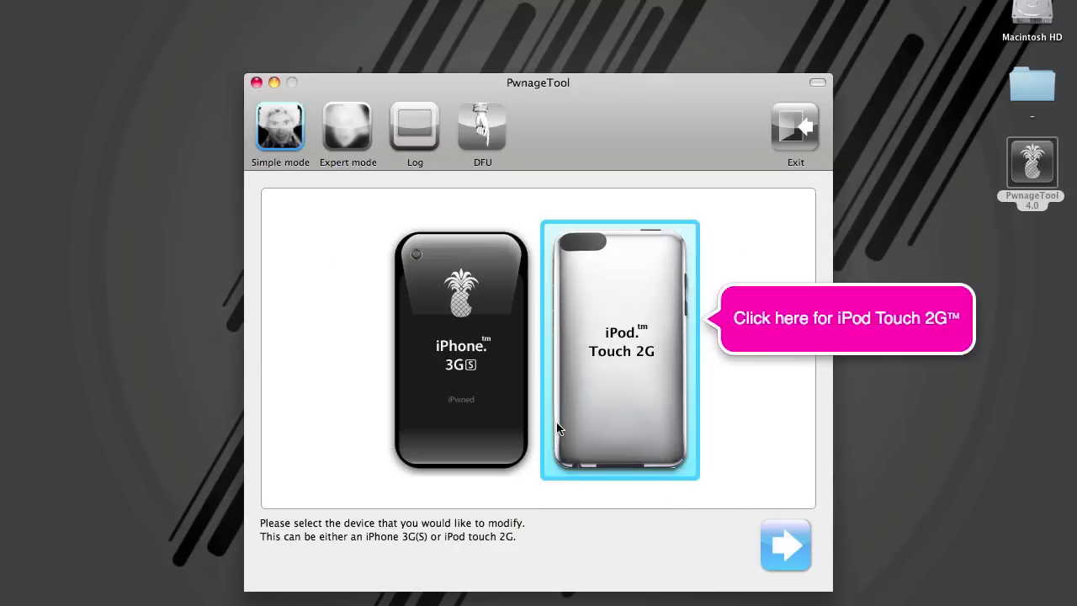
pyautogui.click(347, 139)
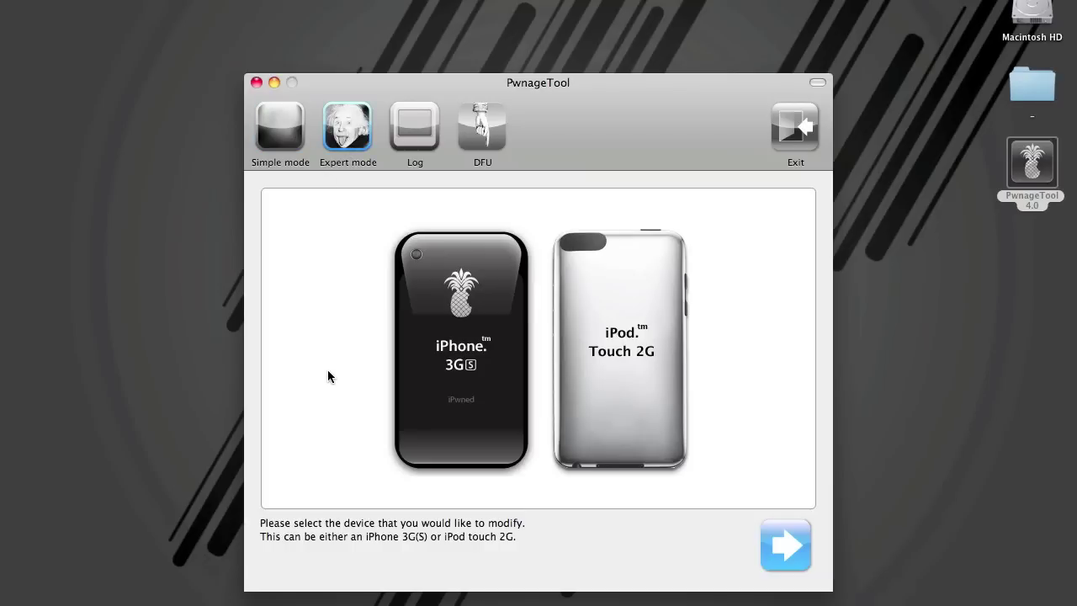
# - Choose iPhone 3G[S] as the device to modify and iPhone2,1_4.0_8A293 as the firmware bundle
pyautogui.click(469, 362)
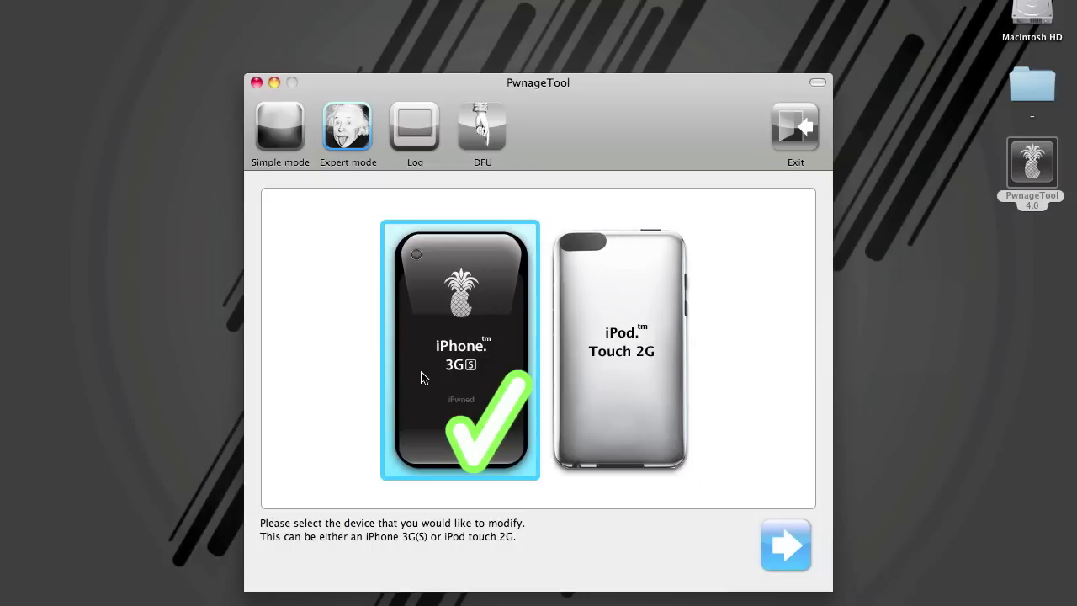
pyautogui.click(792, 545)
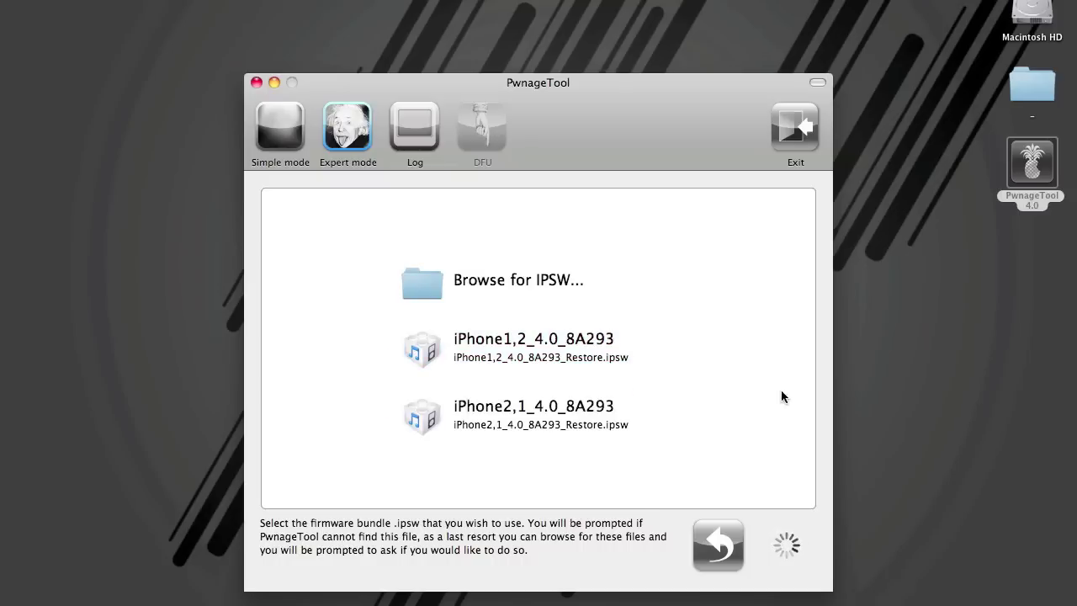
pyautogui.click(607, 397)
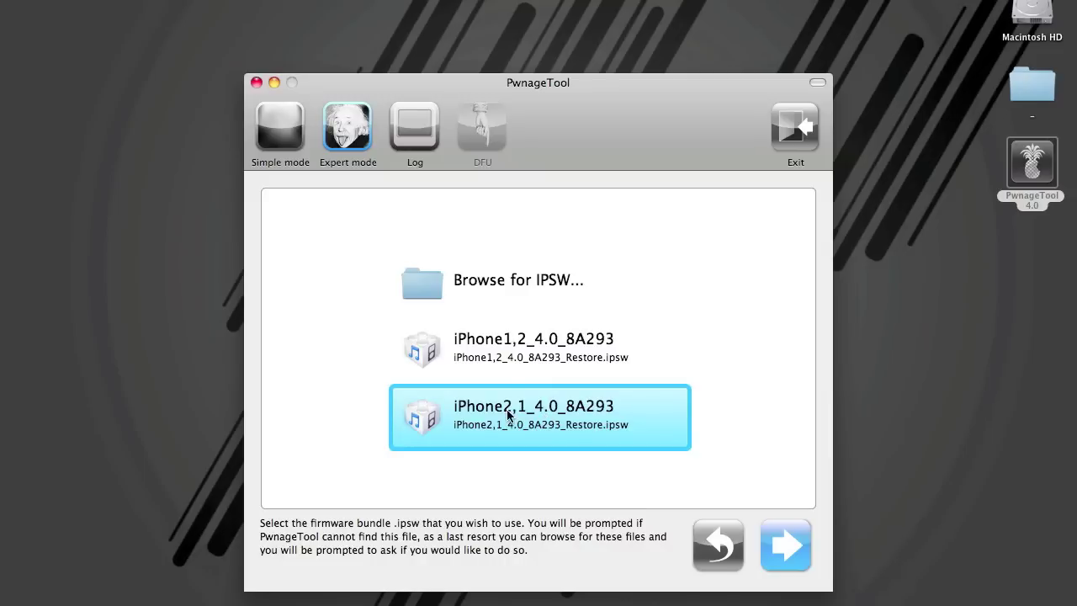
pyautogui.click(517, 370)
pyautogui.click(593, 425)
pyautogui.click(785, 557)
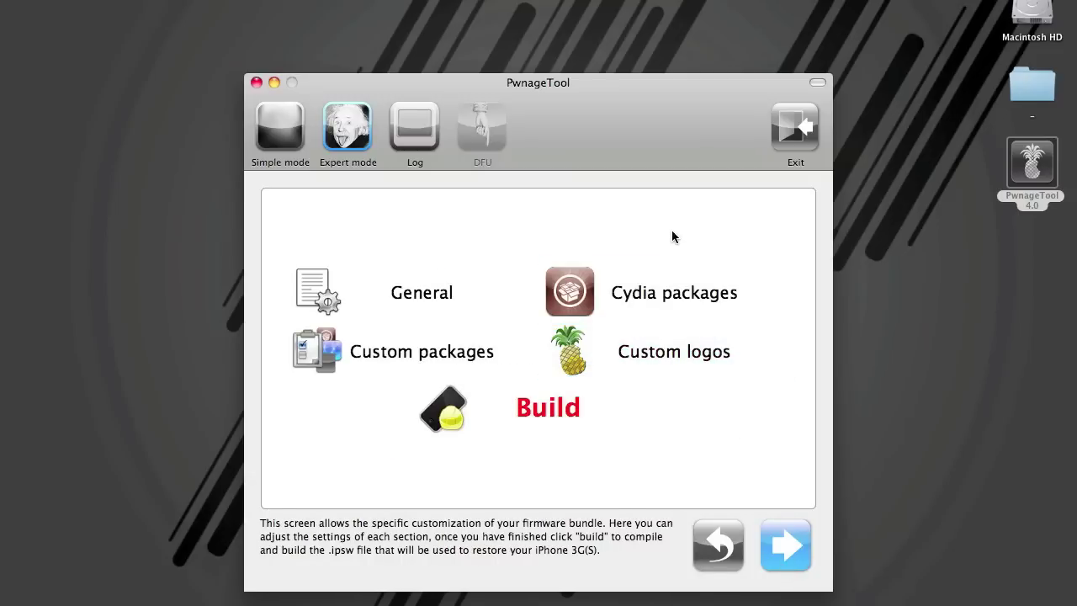
# - In the General settings, turn off Activate the phone and set the root partition size to 1012 MB
pyautogui.click(339, 301)
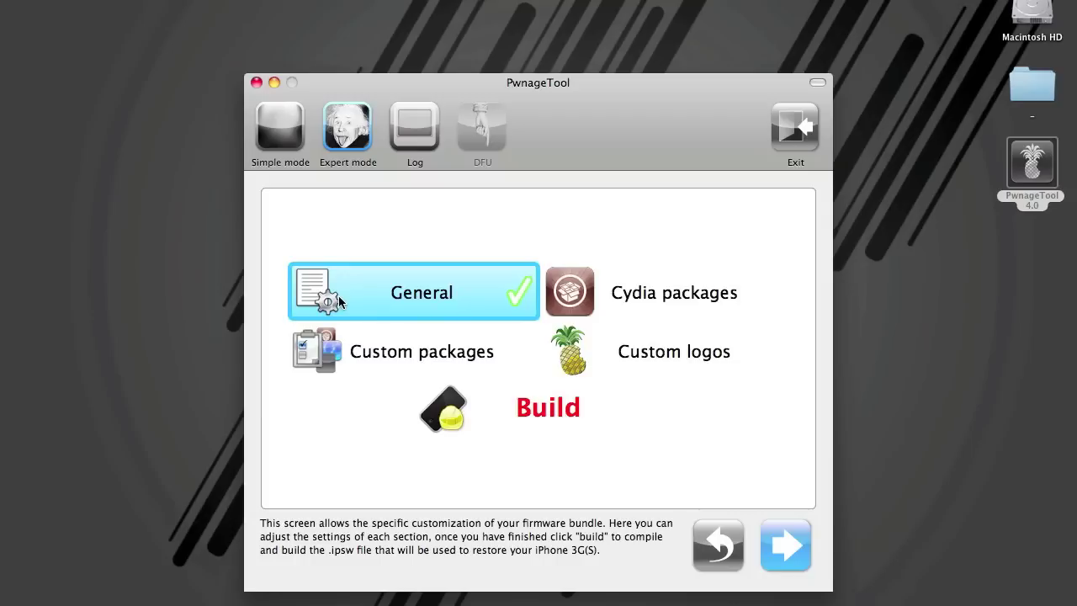
pyautogui.click(791, 546)
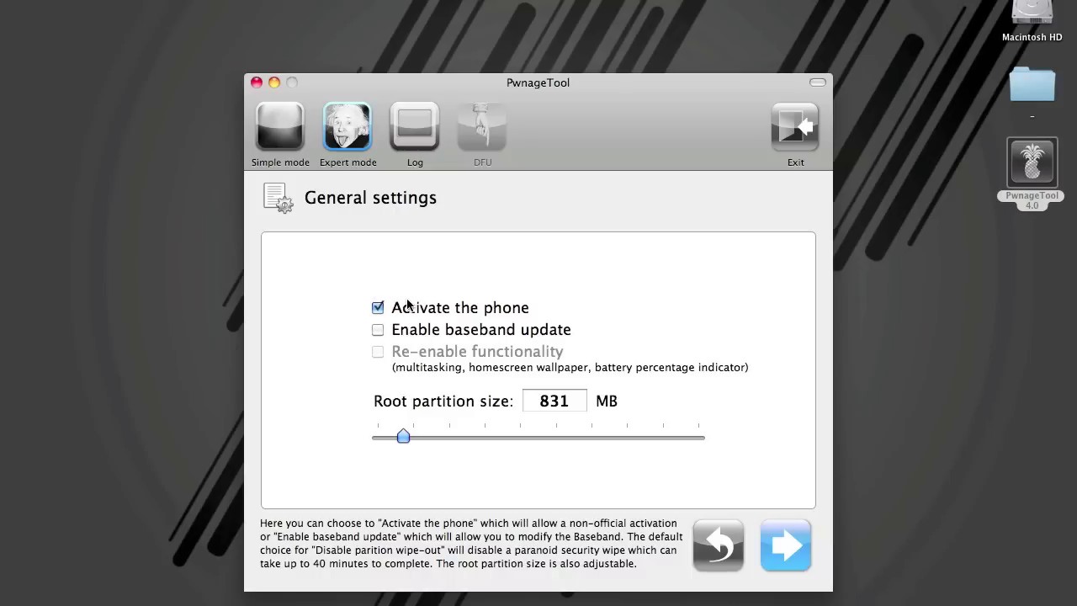
pyautogui.click(379, 309)
pyautogui.moveTo(402, 435)
pyautogui.mouseDown()
pyautogui.moveTo(472, 431)
pyautogui.moveTo(411, 434)
pyautogui.mouseUp()
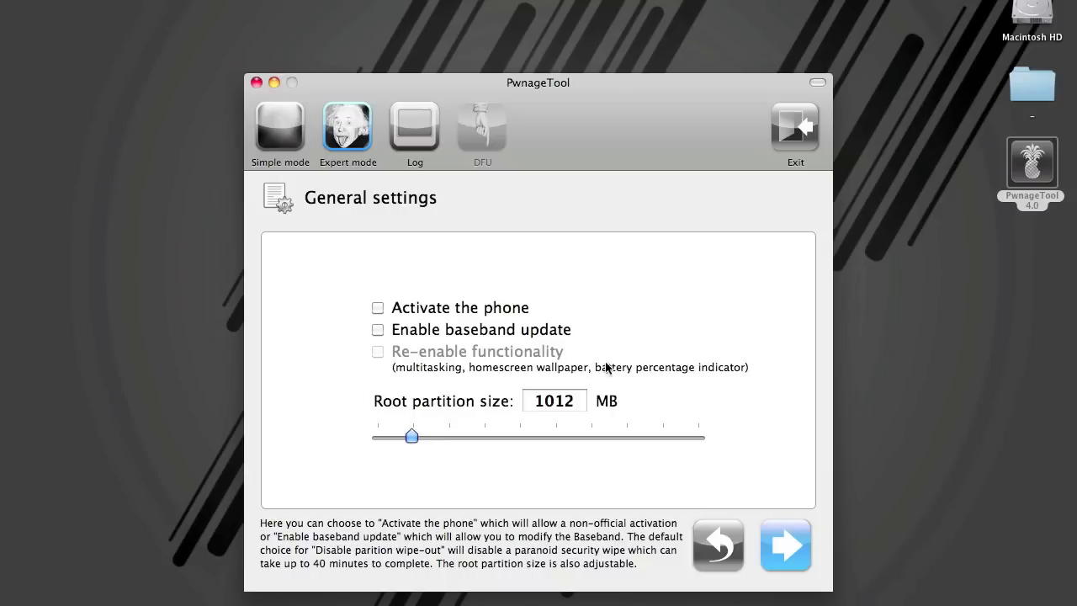
pyautogui.click(797, 549)
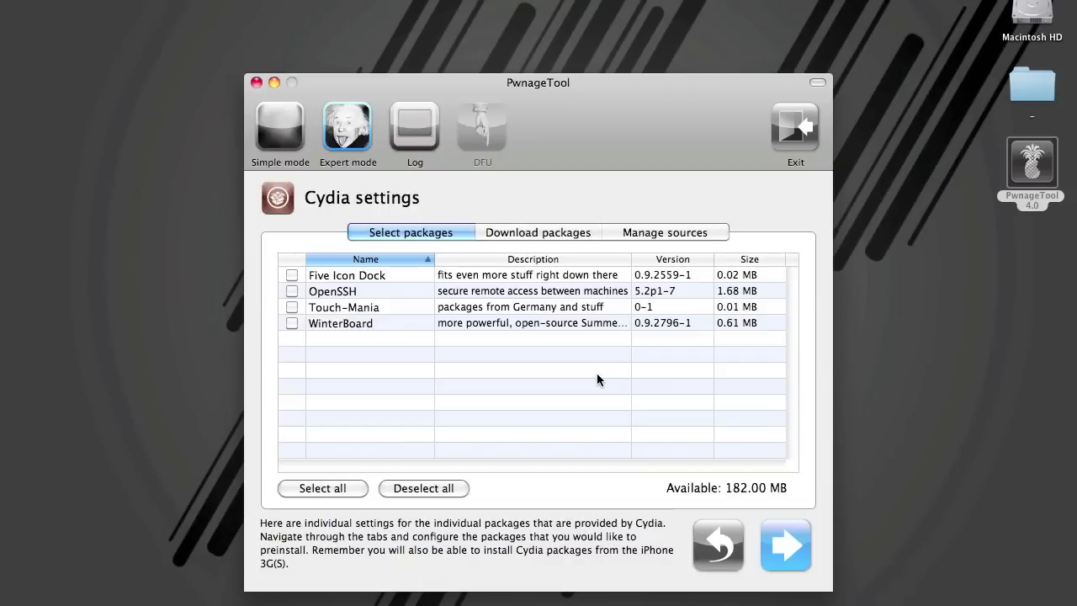
# - Load the downloadable Cydia packages from the apt.saurik.com source and review the list of package sources
pyautogui.click(540, 232)
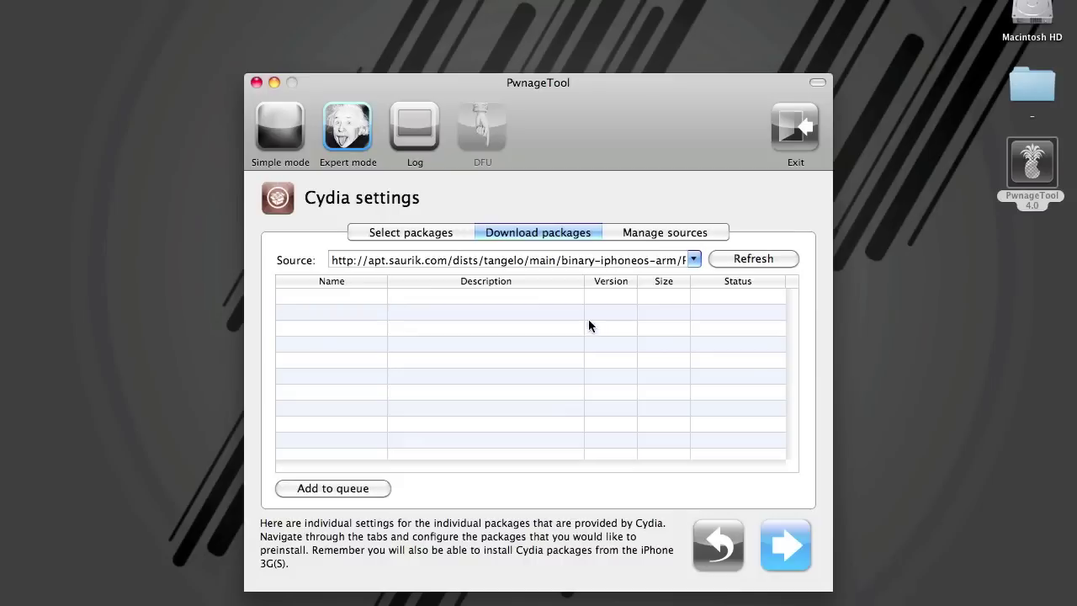
pyautogui.click(739, 260)
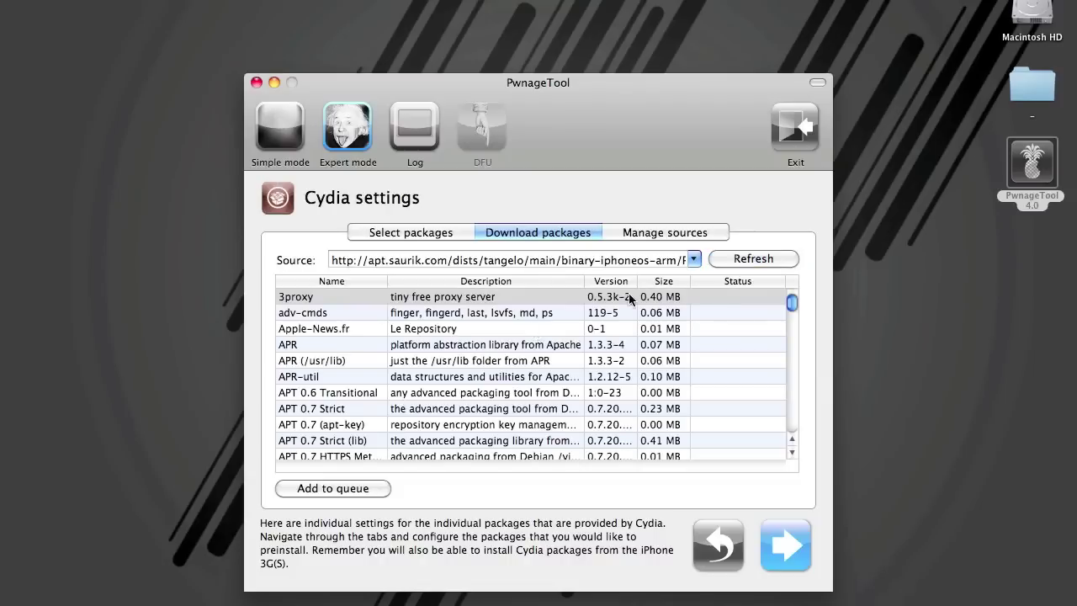
pyautogui.click(653, 236)
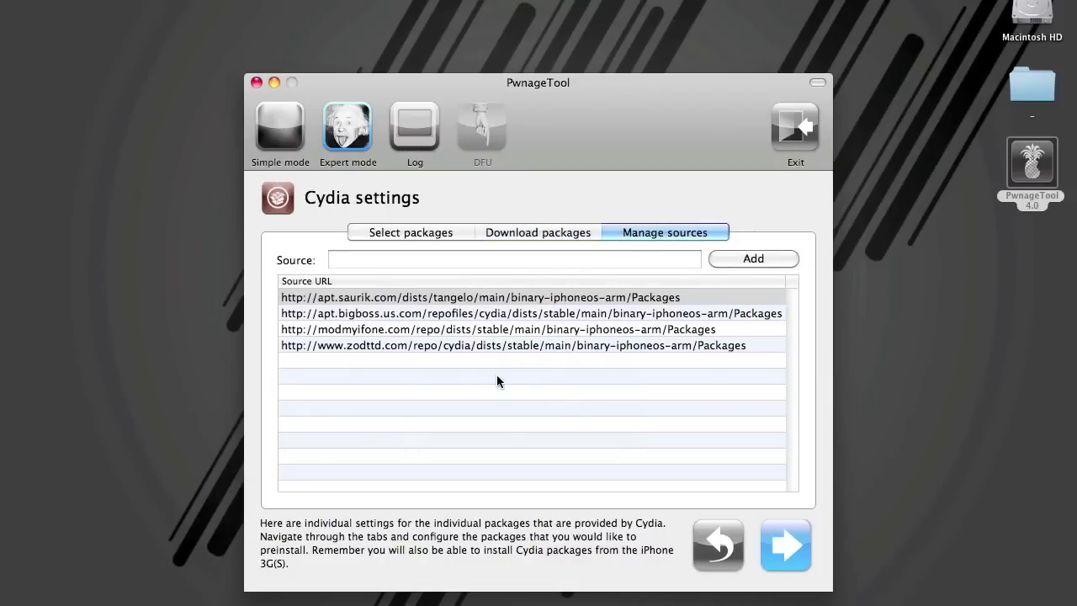
pyautogui.click(402, 233)
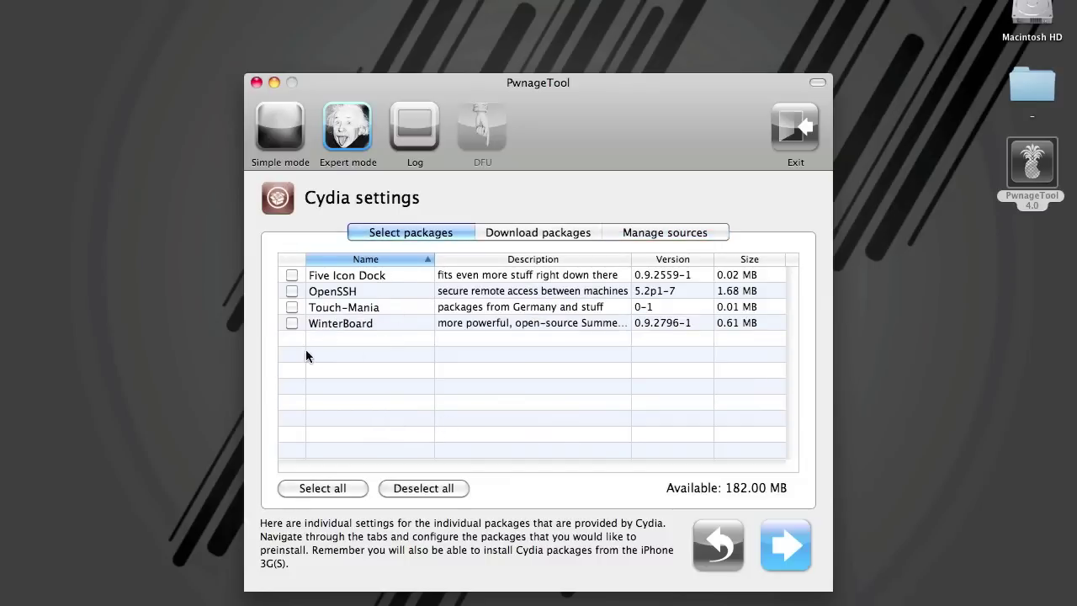
# - Mark the Five Icon Dock package for preinstallation, unmark it again, and proceed to the custom packages settings
pyautogui.click(292, 275)
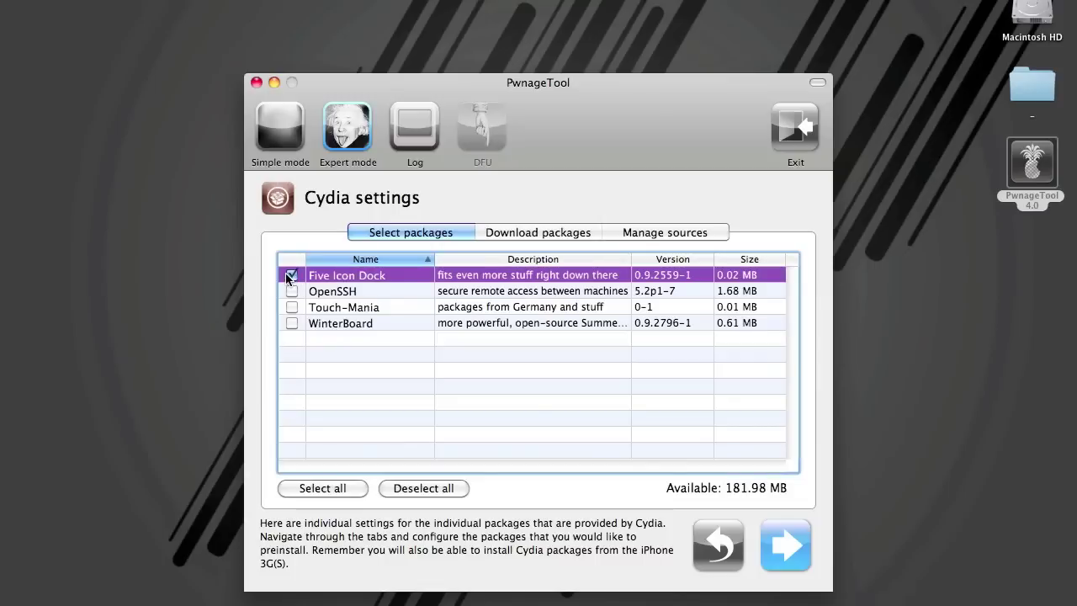
pyautogui.click(291, 275)
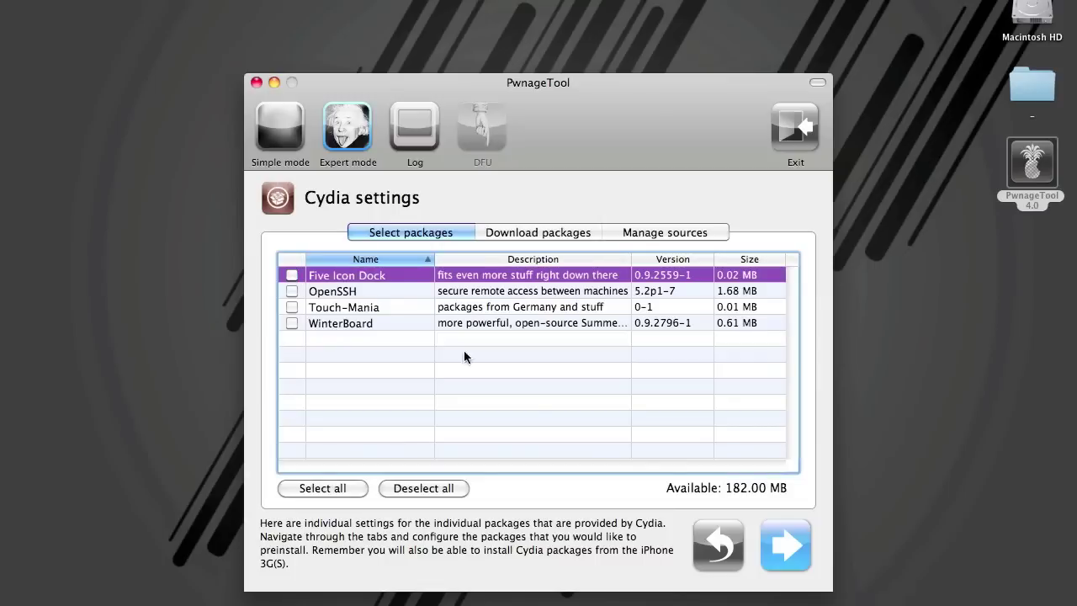
pyautogui.click(792, 545)
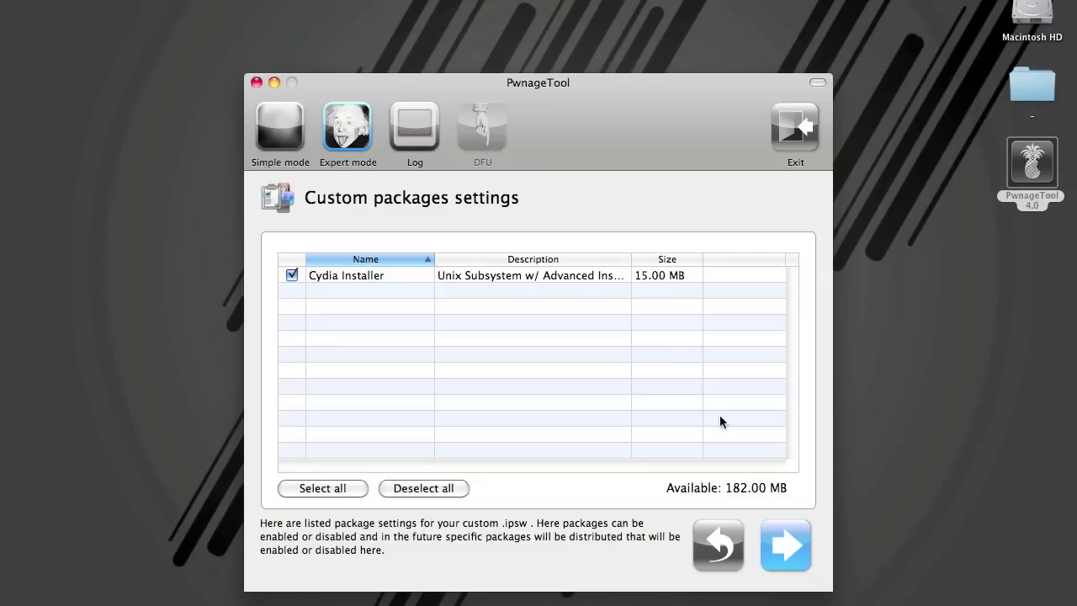
# - Keep the Cydia Installer custom package and disable both the custom boot logo and the recovery logo
pyautogui.click(774, 532)
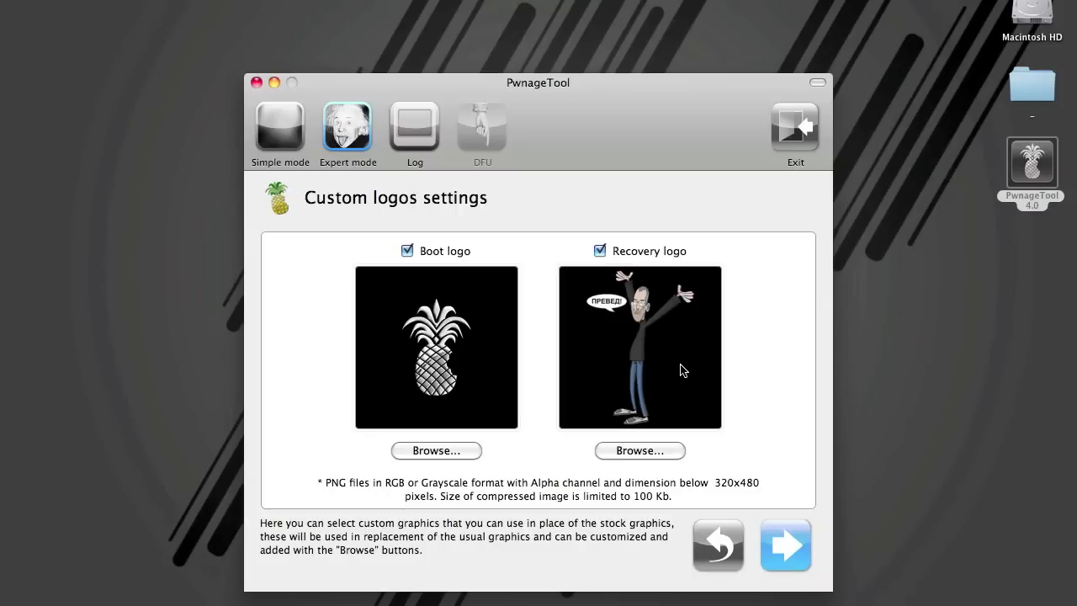
pyautogui.click(599, 250)
pyautogui.click(408, 251)
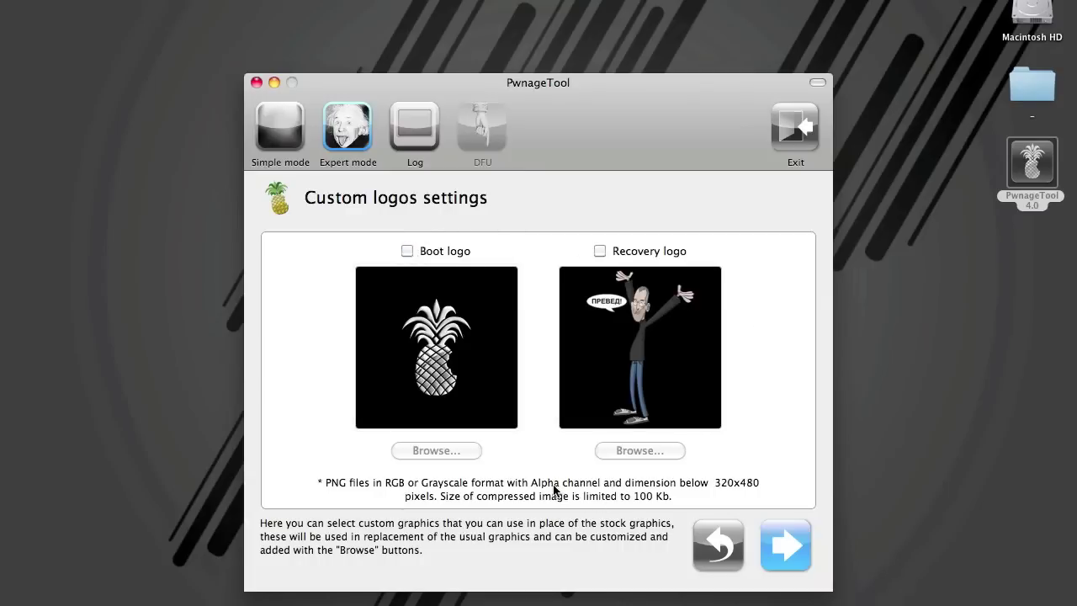
# - Enable the custom boot logo, disable it again, and leave the custom logos settings
pyautogui.click(406, 252)
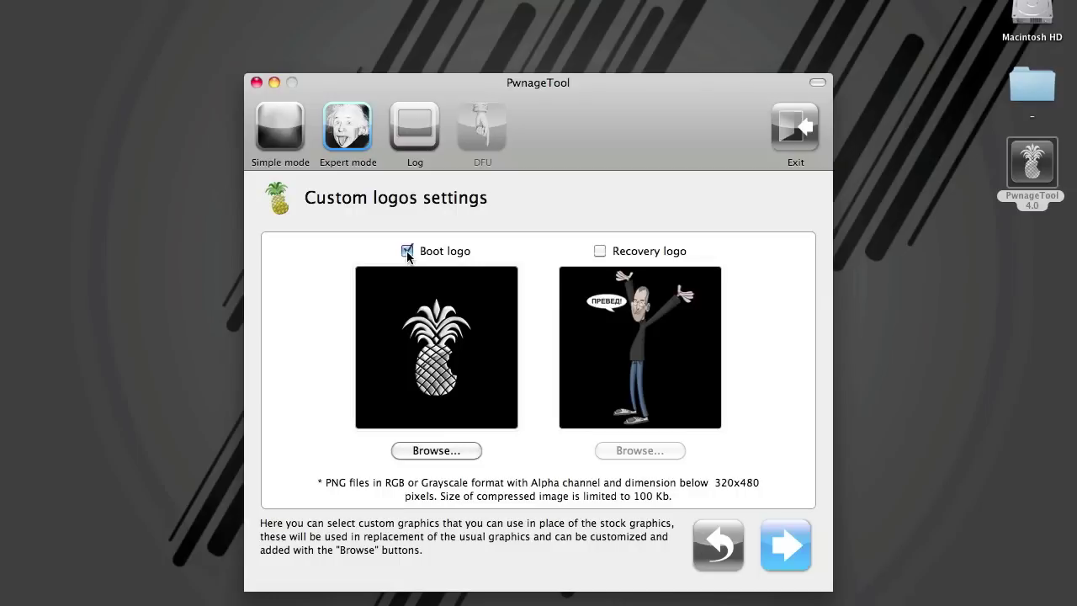
pyautogui.click(407, 252)
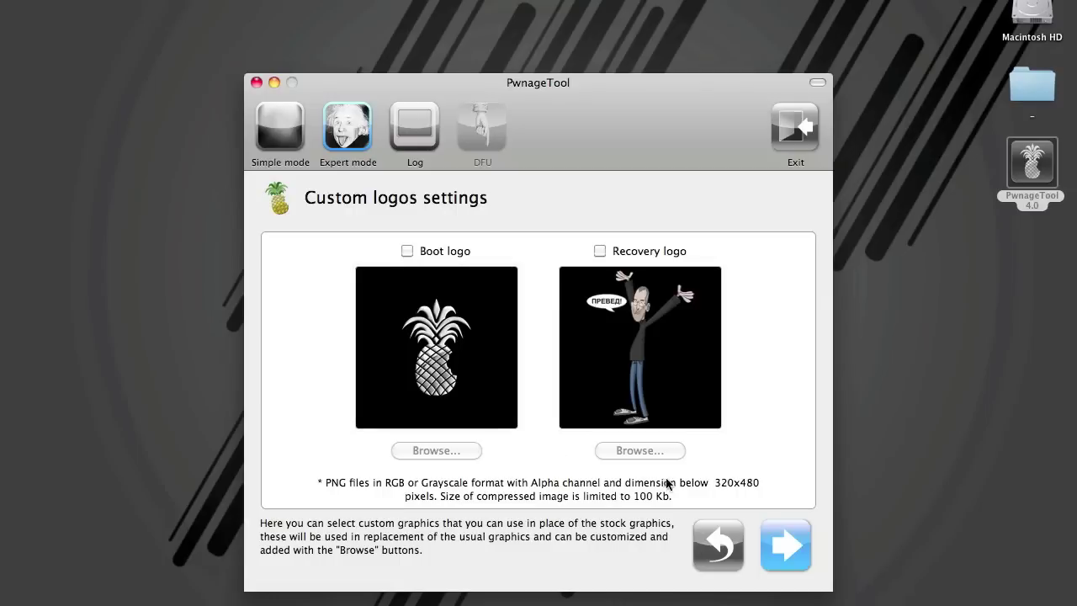
pyautogui.click(791, 543)
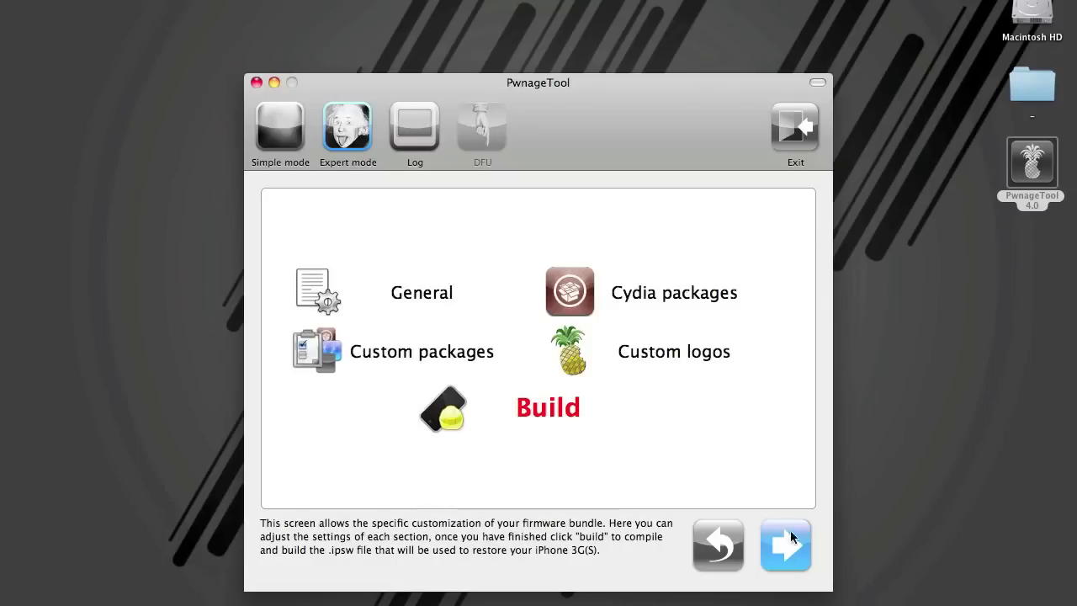
# - Build the custom firmware and save it to the Desktop as iPhone2,1_4.0_8A293_Custom_Restore.ipsw
pyautogui.click(574, 408)
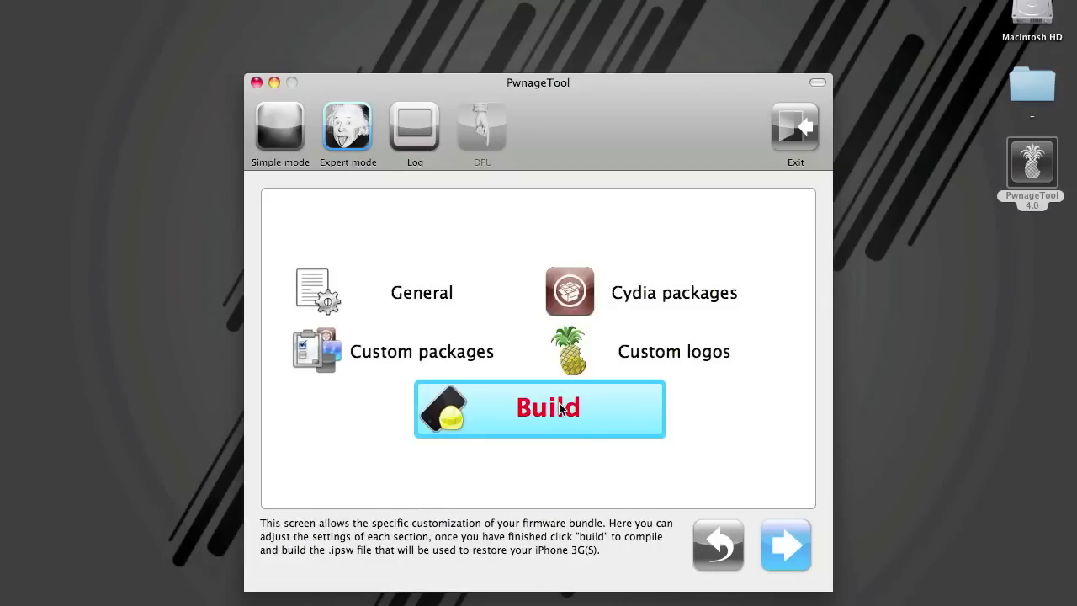
pyautogui.click(791, 555)
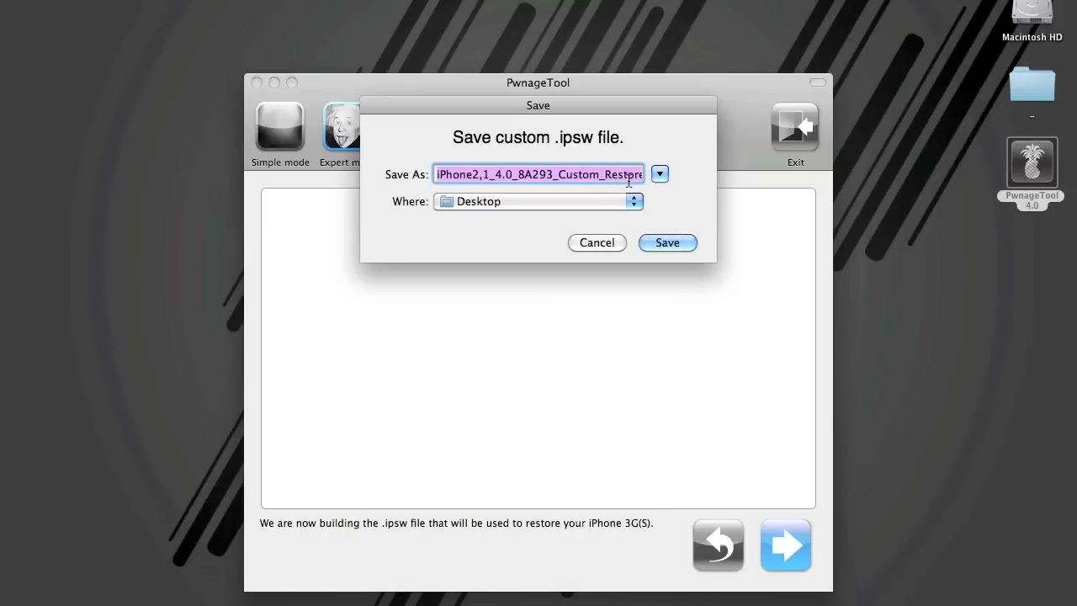
pyautogui.click(667, 243)
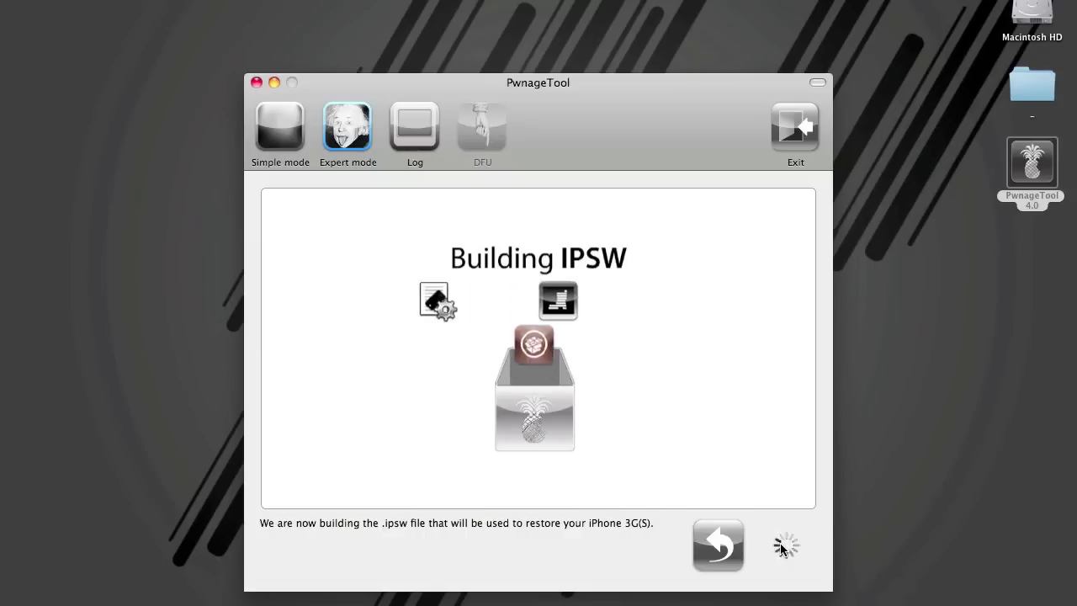
pyautogui.click(159, 164)
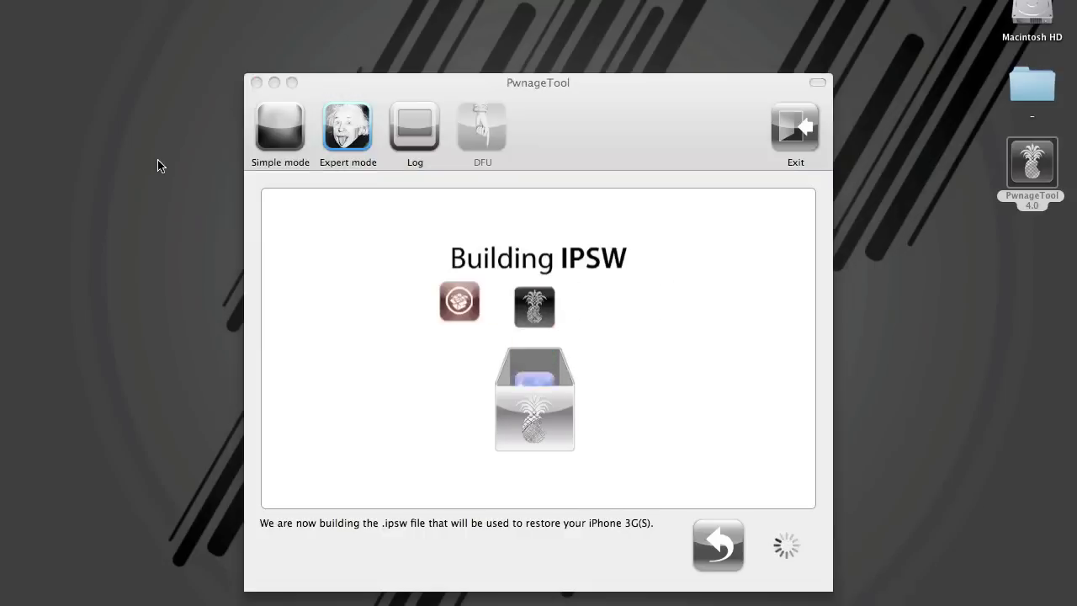
pyautogui.click(527, 292)
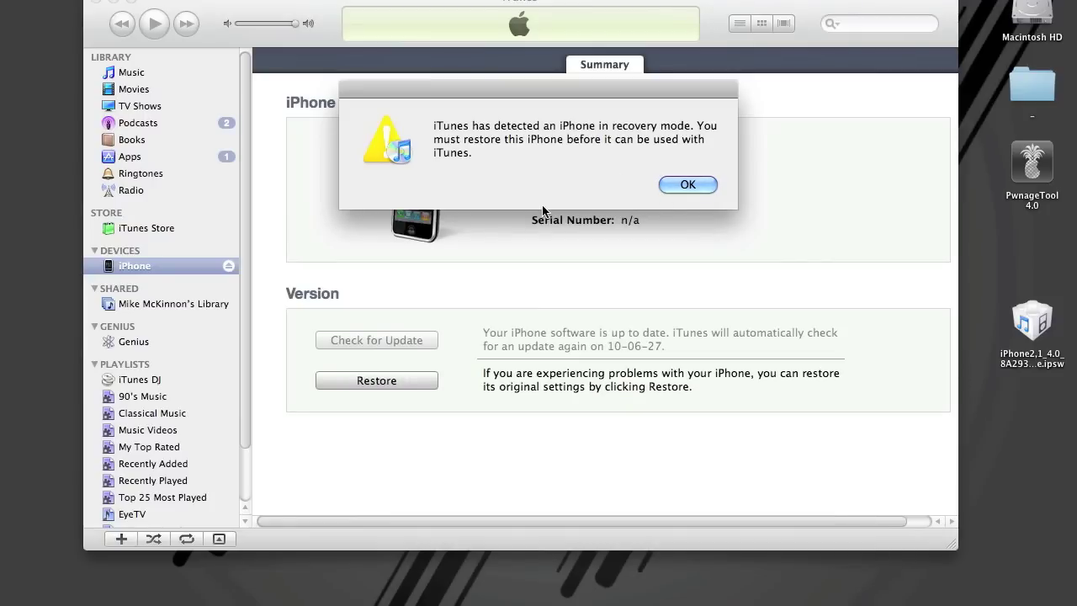
# - In iTunes, dismiss the recovery mode notice and select iPhone2,1_4.0_8A293_Custom_Restore.ipsw on the Desktop as the firmware file for restoring the iPhone
pyautogui.click(683, 186)
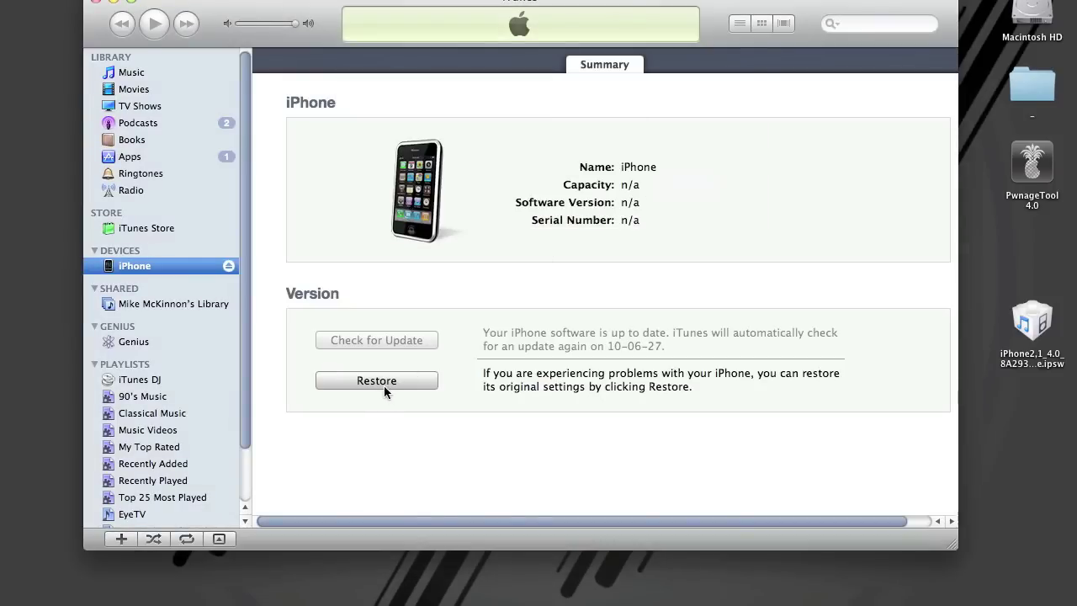
pyautogui.press('alt')
pyautogui.keyDown('alt'); pyautogui.click(390, 380); pyautogui.keyUp('alt')
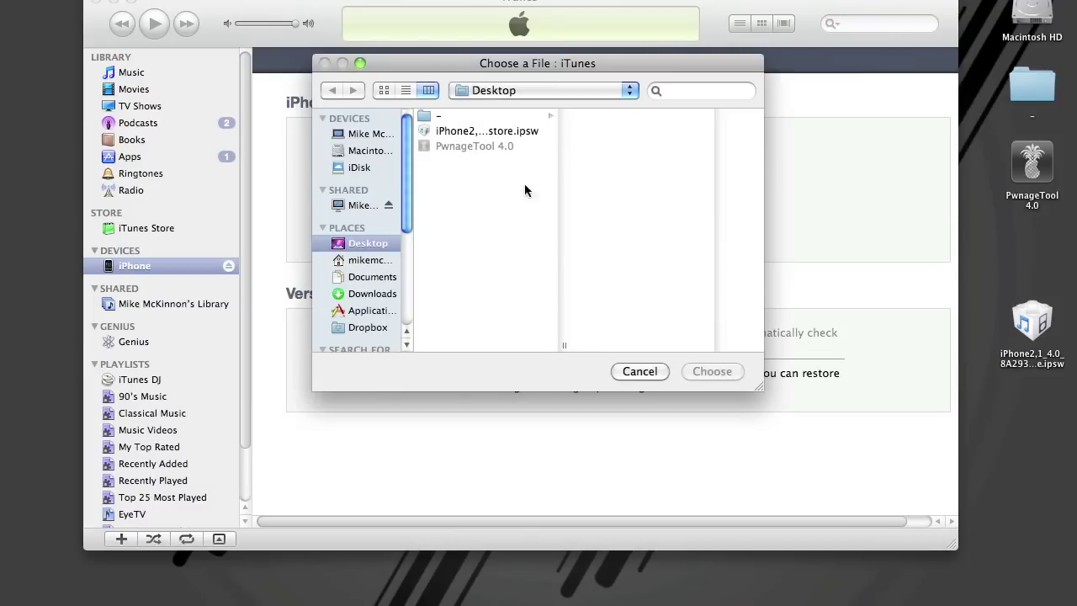
pyautogui.click(503, 133)
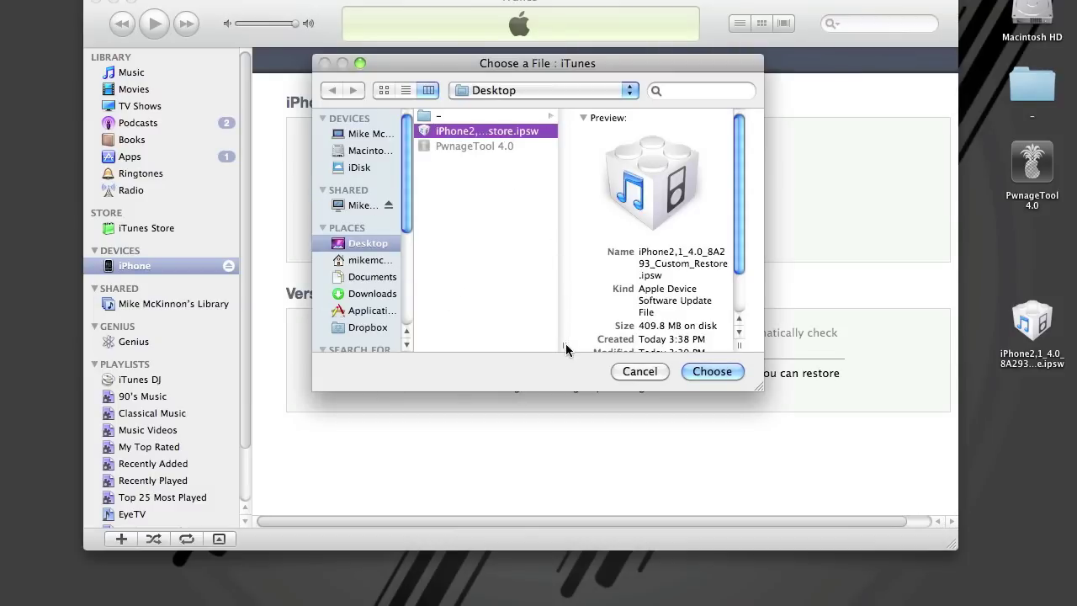
pyautogui.moveTo(565, 343); pyautogui.dragTo(749, 340)
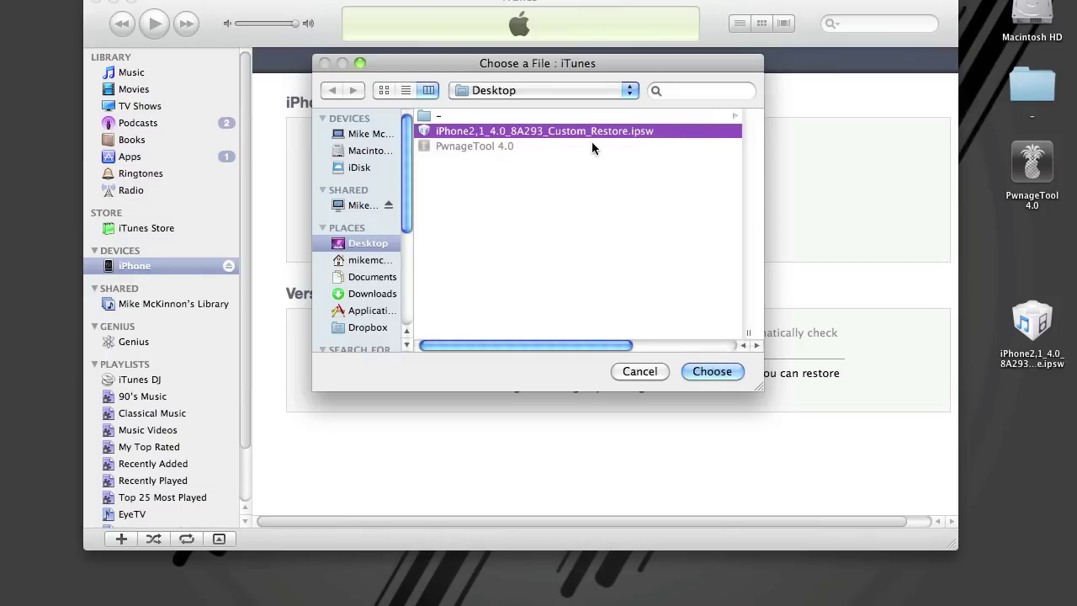